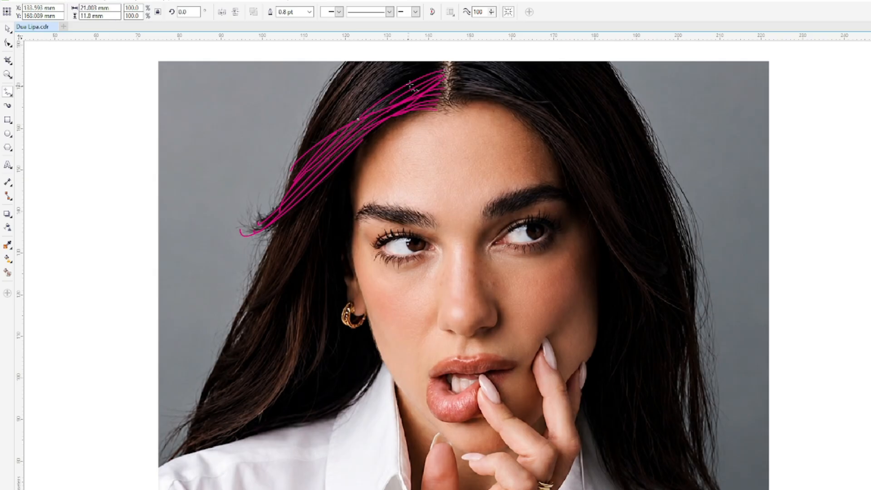
Trace hair strands with 0.8 pt magenta freehand curves sweeping from the parting down to the temple on the photo's left side.
mouse_move(446, 65)
mouse_down()
mouse_move(380, 95)
mouse_move(349, 123)
mouse_up()
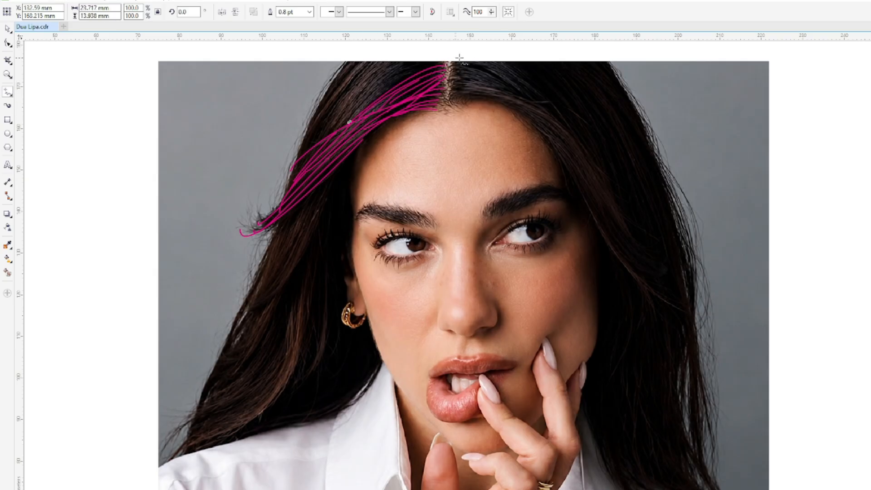
drag(446, 61, 365, 122)
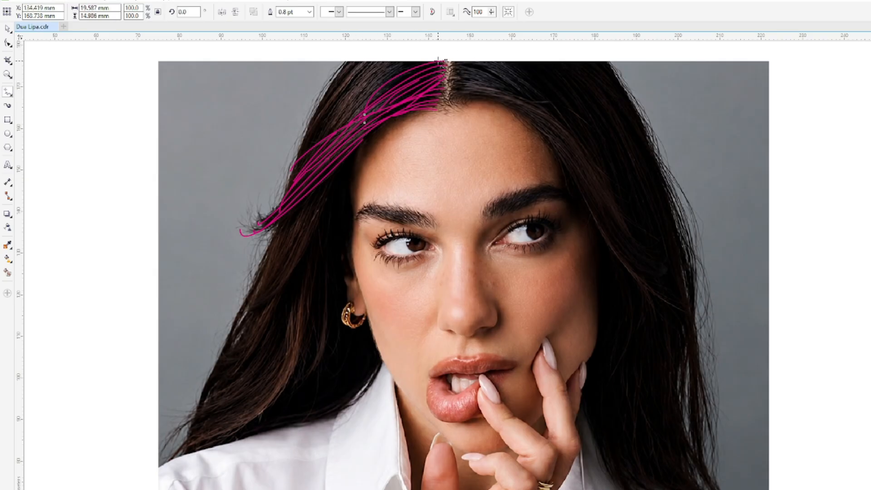
drag(428, 62, 308, 141)
drag(379, 86, 303, 156)
drag(364, 107, 341, 122)
drag(295, 158, 293, 165)
drag(323, 138, 289, 179)
Add freehand strands across the left half of the crown and along its outer edge down to the flicked-out lock.
mouse_move(418, 59)
mouse_down()
mouse_move(351, 92)
mouse_move(307, 131)
mouse_up()
mouse_move(429, 63)
mouse_down()
mouse_move(365, 106)
mouse_move(310, 119)
mouse_move(319, 110)
mouse_up()
mouse_move(398, 58)
mouse_down()
mouse_move(328, 96)
mouse_move(375, 61)
mouse_move(319, 110)
mouse_up()
mouse_move(387, 57)
mouse_down()
mouse_move(317, 107)
mouse_move(323, 101)
mouse_up()
drag(353, 56, 284, 219)
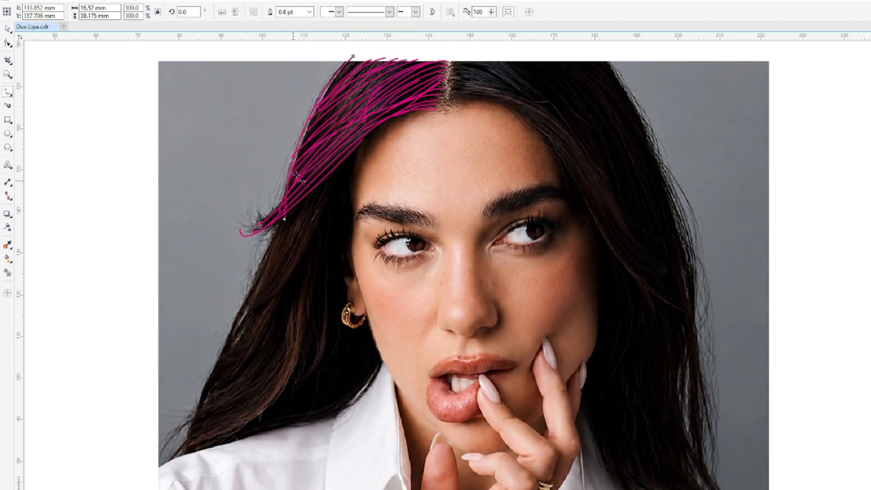
drag(346, 66, 270, 215)
mouse_move(298, 148)
mouse_down()
mouse_move(270, 214)
mouse_move(246, 231)
mouse_move(268, 220)
mouse_up()
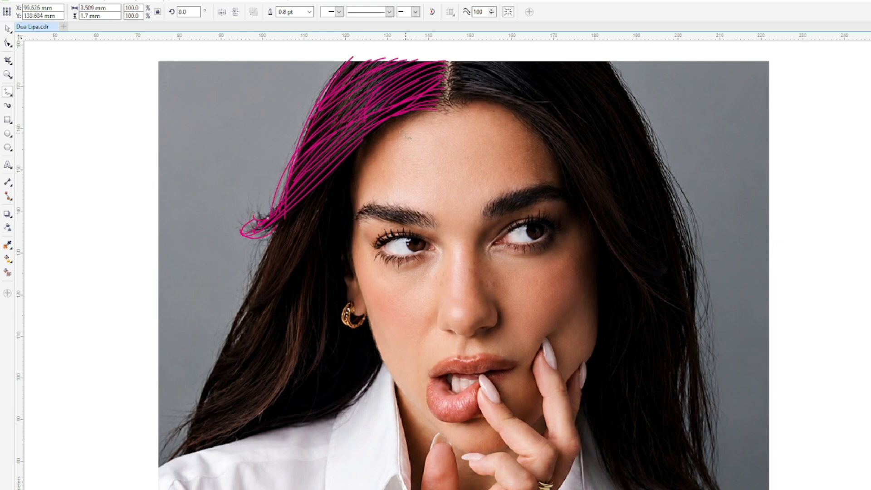
Draw long strands from the left temple down to the outer hair edge, reaching below earring level.
mouse_move(357, 147)
mouse_down()
mouse_move(299, 267)
mouse_move(245, 316)
mouse_up()
drag(337, 182, 263, 318)
mouse_move(344, 155)
mouse_down()
mouse_move(283, 280)
mouse_move(245, 316)
mouse_up()
drag(324, 179, 249, 312)
mouse_move(312, 192)
mouse_down()
mouse_move(253, 302)
mouse_move(276, 256)
mouse_move(251, 298)
mouse_move(262, 270)
mouse_up()
drag(250, 302, 249, 303)
drag(259, 287, 224, 365)
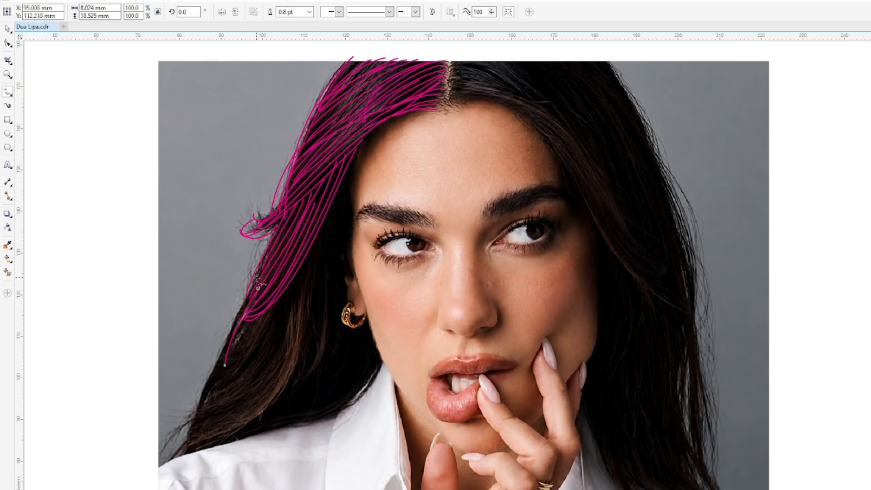
Trace the lower left hair length with long strands running down to the tips over the shoulder.
drag(257, 313, 202, 407)
mouse_move(309, 252)
mouse_down()
mouse_move(289, 383)
mouse_move(170, 440)
mouse_up()
mouse_move(303, 259)
mouse_down()
mouse_move(279, 372)
mouse_move(182, 450)
mouse_up()
drag(274, 394, 228, 438)
mouse_move(299, 308)
mouse_down()
mouse_move(271, 366)
mouse_move(202, 441)
mouse_up()
mouse_move(300, 311)
mouse_down()
mouse_move(295, 338)
mouse_move(261, 397)
mouse_move(207, 447)
mouse_up()
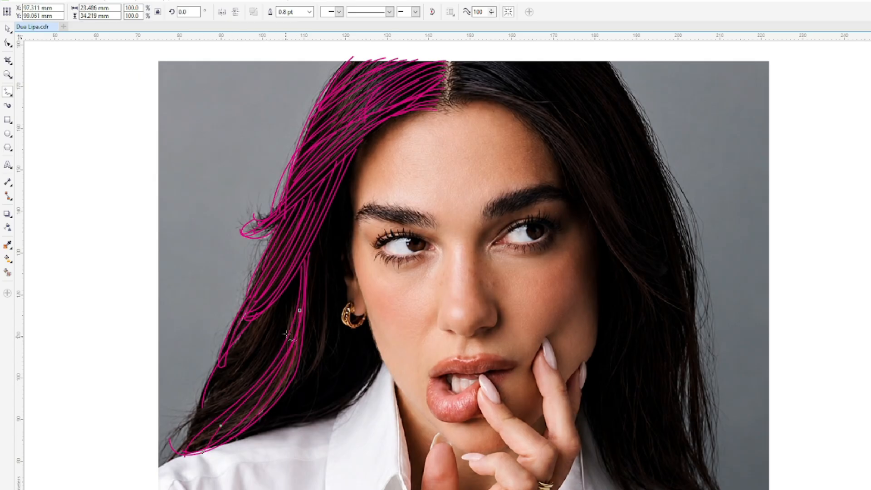
drag(255, 399, 214, 446)
mouse_move(281, 342)
mouse_down()
mouse_move(222, 413)
mouse_move(158, 463)
mouse_up()
drag(298, 313, 168, 454)
drag(292, 316, 177, 452)
Fill the gaps in the middle of the left hair length with additional freehand strands.
drag(299, 297, 248, 363)
mouse_move(299, 279)
mouse_down()
mouse_move(212, 403)
mouse_move(272, 331)
mouse_move(210, 401)
mouse_up()
drag(270, 306, 203, 408)
mouse_move(254, 315)
mouse_down()
mouse_move(209, 380)
mouse_move(215, 395)
mouse_up()
drag(313, 269, 298, 376)
drag(315, 241, 300, 320)
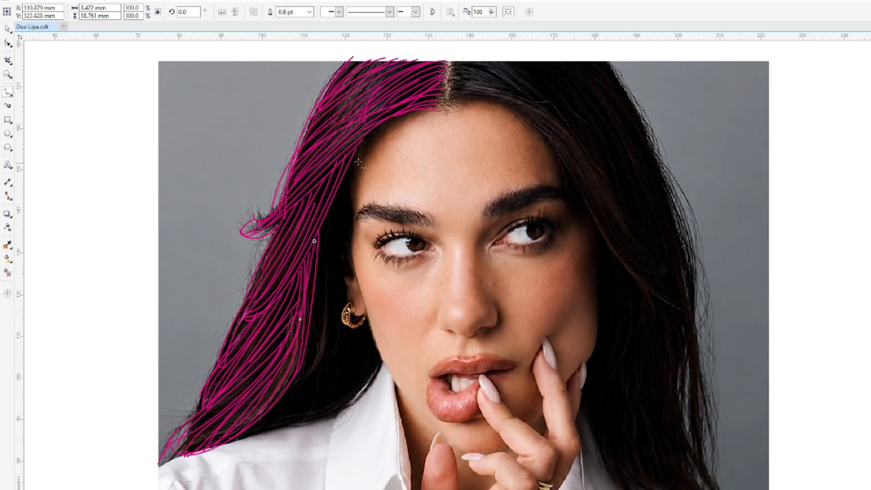
Trace the left face edge down to the jaw, the hair in front of the ear, and the long strands beside them.
drag(367, 321, 388, 371)
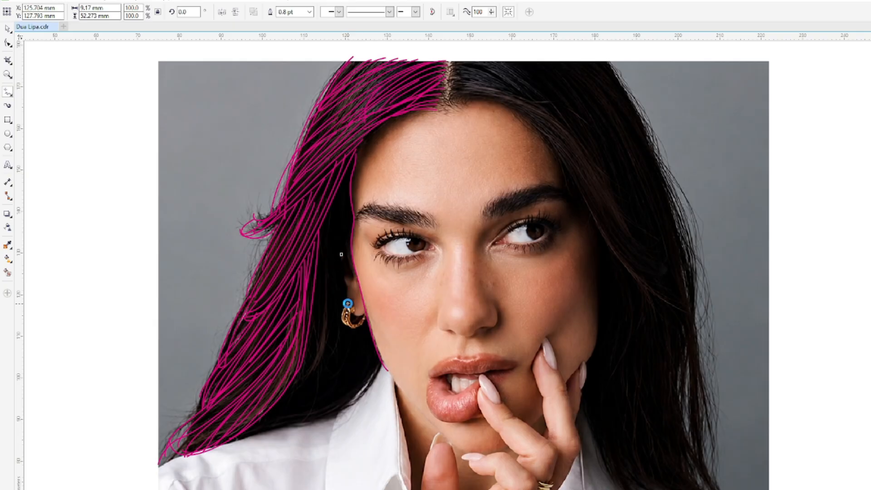
drag(346, 239, 349, 275)
drag(350, 166, 290, 384)
mouse_move(351, 191)
mouse_down()
mouse_move(327, 302)
mouse_move(283, 400)
mouse_up()
drag(317, 327, 274, 409)
mouse_move(329, 274)
mouse_down()
mouse_move(312, 358)
mouse_move(265, 425)
mouse_up()
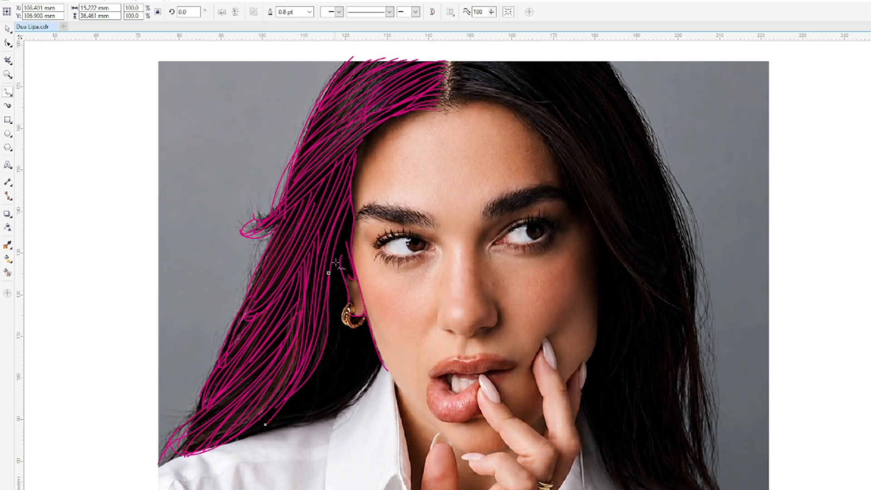
Draw strands behind the ear and earring, and trace the hair's lower edge across the left shoulder and collar.
drag(341, 252, 328, 331)
drag(353, 208, 350, 226)
mouse_move(328, 305)
mouse_down()
mouse_move(364, 312)
mouse_move(270, 430)
mouse_up()
mouse_move(345, 286)
mouse_down()
mouse_move(313, 391)
mouse_move(248, 442)
mouse_up()
mouse_move(347, 332)
mouse_down()
mouse_move(286, 422)
mouse_move(295, 426)
mouse_up()
drag(346, 356, 307, 414)
mouse_move(378, 362)
mouse_down()
mouse_move(315, 428)
mouse_move(278, 444)
mouse_up()
drag(201, 446, 150, 477)
drag(378, 358, 336, 405)
drag(357, 324, 317, 419)
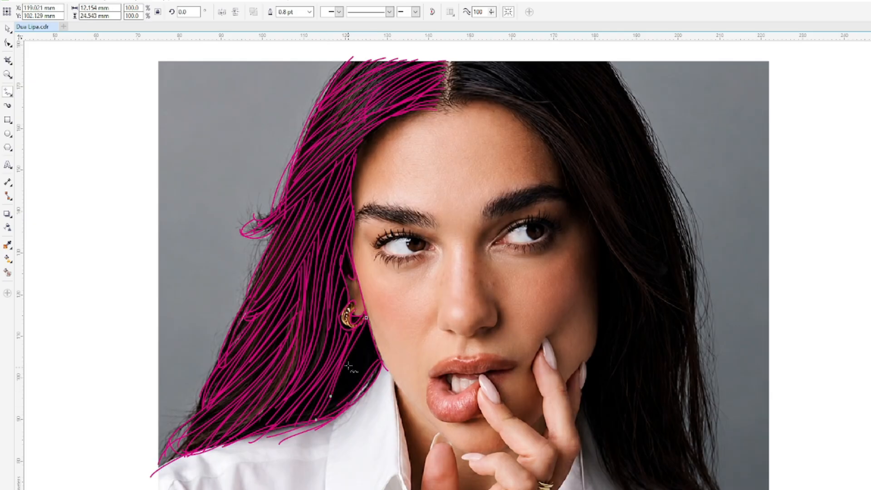
Fill the hair below the earring with short strands and touch up the remaining gaps on the left side.
drag(349, 361, 324, 416)
mouse_move(373, 328)
mouse_down()
mouse_move(332, 414)
mouse_move(346, 399)
mouse_up()
drag(376, 346, 359, 392)
drag(379, 348, 368, 371)
drag(279, 403, 253, 430)
mouse_move(330, 306)
mouse_down()
mouse_move(305, 373)
mouse_move(258, 377)
mouse_move(184, 445)
mouse_up()
mouse_move(291, 349)
mouse_down()
mouse_move(262, 405)
mouse_move(222, 450)
mouse_up()
drag(385, 119, 347, 167)
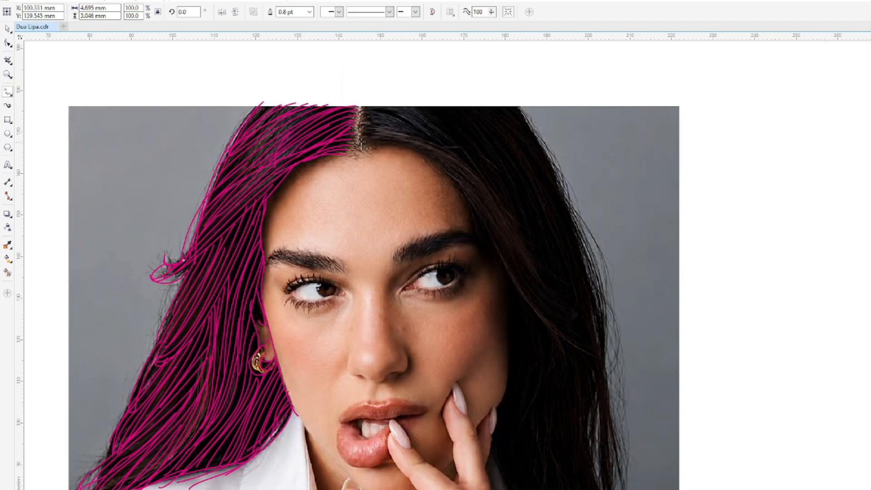
Trace the front strands sweeping from the parting over the forehead and down the photo's right side.
mouse_move(362, 145)
mouse_down()
mouse_move(478, 174)
mouse_move(554, 313)
mouse_up()
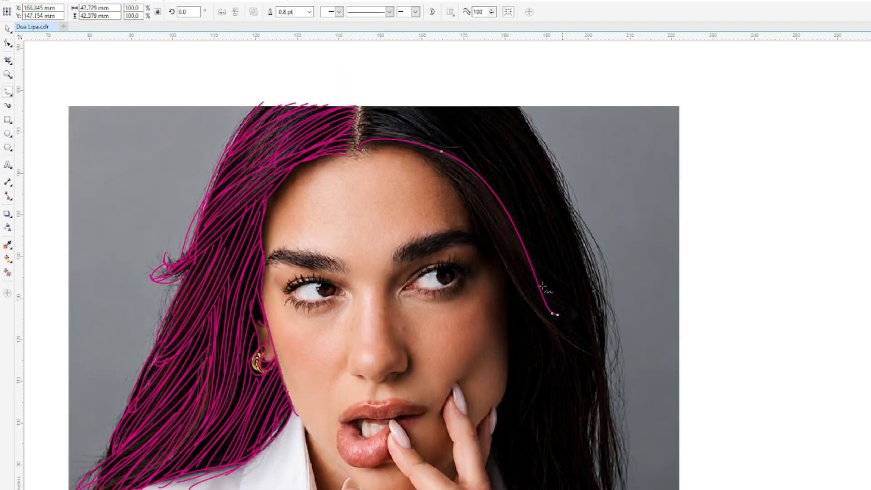
drag(368, 151, 378, 141)
drag(429, 156, 514, 246)
mouse_move(418, 148)
mouse_down()
mouse_move(513, 227)
mouse_move(544, 299)
mouse_up()
drag(467, 188, 559, 318)
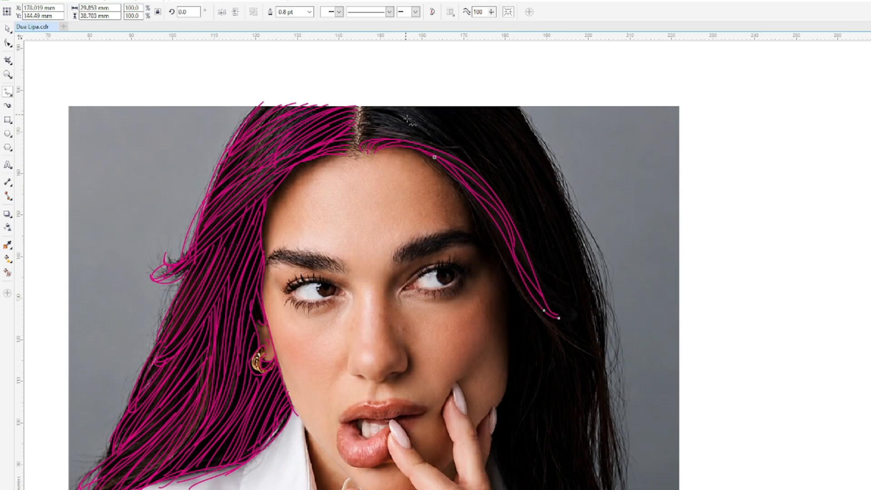
drag(452, 186, 450, 188)
drag(451, 151, 486, 184)
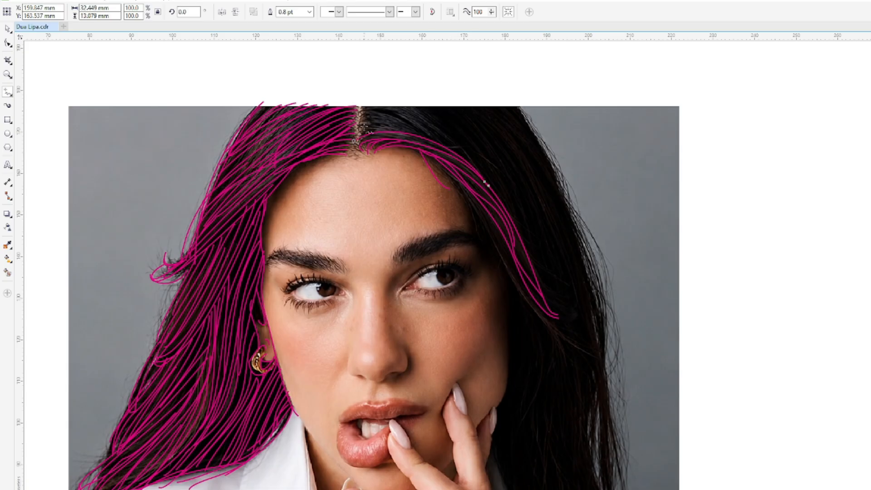
drag(403, 133, 442, 145)
drag(398, 122, 415, 137)
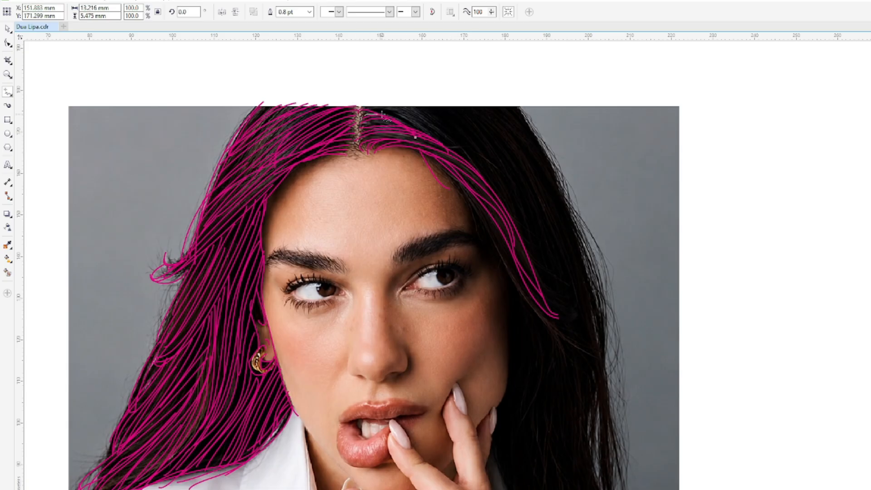
Draw strands from the right half of the crown down past the eye, extending the front lock to its outer tip.
mouse_move(365, 108)
mouse_down()
mouse_move(425, 128)
mouse_move(472, 161)
mouse_up()
drag(411, 113, 504, 199)
drag(454, 172, 491, 192)
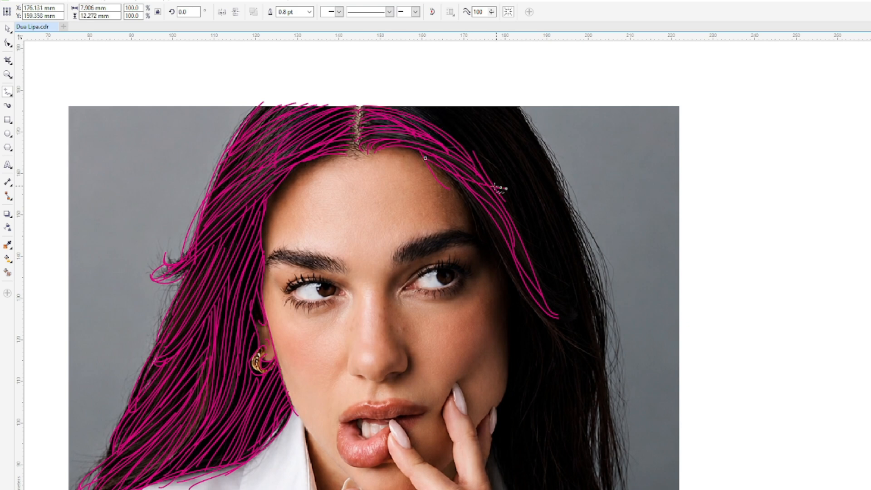
drag(404, 148, 421, 150)
mouse_move(382, 135)
mouse_down()
mouse_move(430, 144)
mouse_move(402, 122)
mouse_up()
mouse_move(474, 200)
mouse_down()
mouse_move(538, 304)
mouse_move(594, 353)
mouse_up()
mouse_move(474, 207)
mouse_down()
mouse_move(550, 330)
mouse_move(604, 361)
mouse_move(545, 328)
mouse_move(578, 347)
mouse_up()
mouse_move(402, 107)
mouse_down()
mouse_move(489, 176)
mouse_move(497, 196)
mouse_move(467, 139)
mouse_move(595, 353)
mouse_up()
mouse_move(417, 107)
mouse_down()
mouse_move(468, 144)
mouse_move(516, 213)
mouse_up()
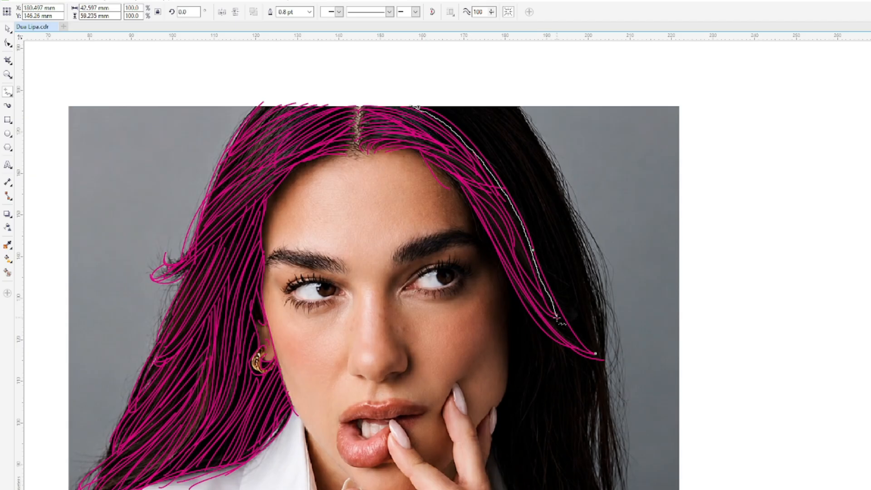
Fill the lower part of the right front lock and add a long strand from the crown to its outer side.
drag(557, 318, 582, 347)
drag(510, 228, 542, 275)
drag(482, 206, 520, 268)
mouse_move(418, 103)
mouse_down()
mouse_move(493, 156)
mouse_move(592, 349)
mouse_move(456, 116)
mouse_move(530, 219)
mouse_up()
mouse_move(451, 96)
mouse_down()
mouse_move(502, 159)
mouse_move(581, 300)
mouse_up()
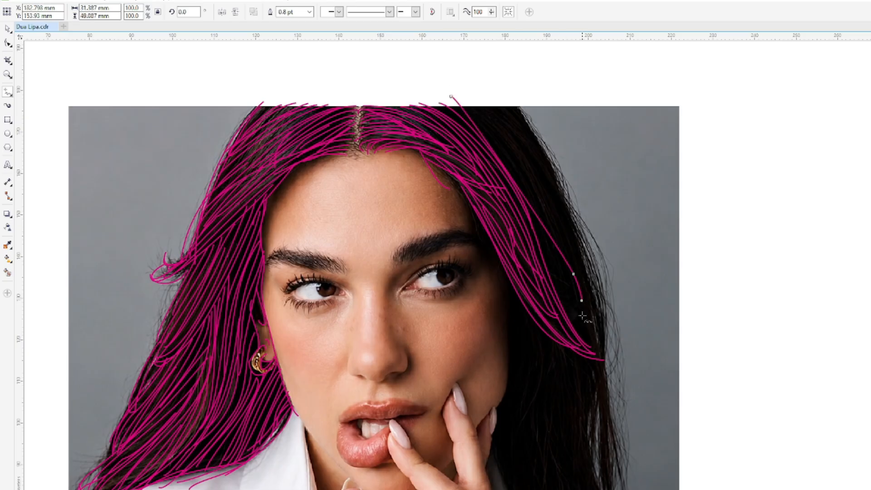
drag(593, 351, 596, 354)
mouse_move(529, 209)
mouse_down()
mouse_move(584, 342)
mouse_move(572, 337)
mouse_up()
drag(537, 231, 563, 298)
drag(551, 246, 575, 335)
Add long strands from the right crown to the lock's end and trace the upper outer hair edge.
mouse_move(463, 100)
mouse_down()
mouse_move(538, 200)
mouse_move(591, 337)
mouse_up()
drag(474, 101, 568, 250)
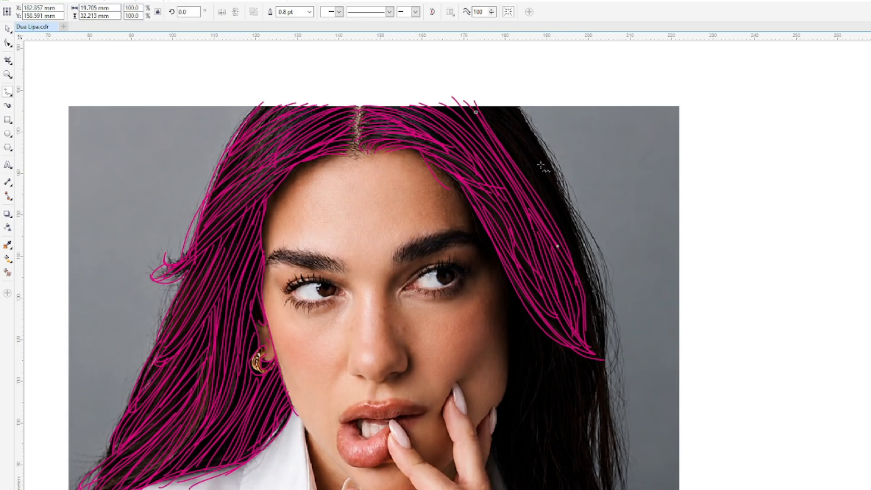
mouse_move(440, 102)
mouse_down()
mouse_move(517, 164)
mouse_move(515, 150)
mouse_move(562, 212)
mouse_move(574, 258)
mouse_up()
mouse_move(482, 105)
mouse_down()
mouse_move(551, 196)
mouse_move(591, 344)
mouse_move(544, 174)
mouse_move(591, 345)
mouse_up()
mouse_move(497, 105)
mouse_down()
mouse_move(551, 190)
mouse_move(595, 301)
mouse_move(594, 344)
mouse_up()
drag(499, 105, 580, 209)
drag(596, 306, 595, 305)
drag(547, 164, 576, 222)
Extend the outer right hair edge downward with long strands beside and below the front lock.
drag(530, 145, 572, 214)
drag(563, 179, 573, 238)
drag(595, 271, 608, 412)
drag(579, 236, 602, 405)
drag(601, 281, 594, 385)
drag(599, 262, 597, 348)
Trace the right cheek edge down to the fingers and add two strands along the underside of the front lock.
drag(510, 351, 498, 411)
drag(497, 246, 588, 372)
drag(513, 308, 591, 408)
Draw the inner strands on the right side from beside the cheek, past the collar, to the shoulder.
scroll(689, 318, down, 3)
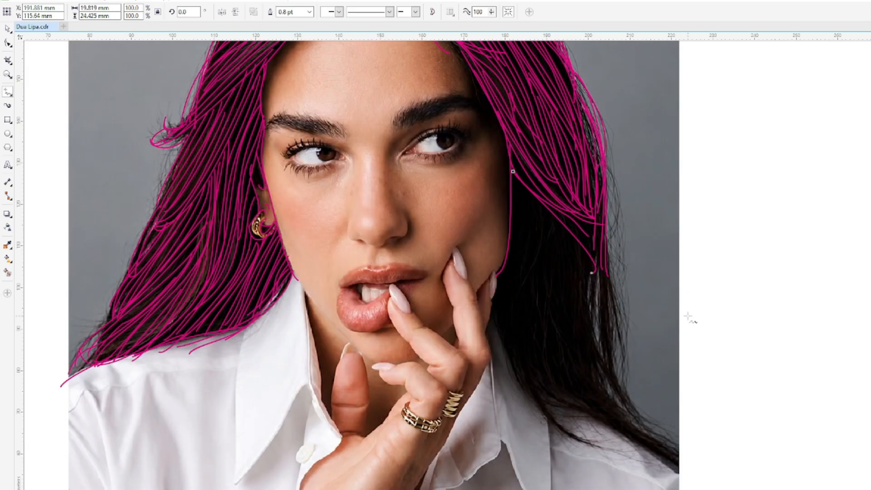
mouse_move(552, 205)
mouse_down()
mouse_move(517, 320)
mouse_move(570, 436)
mouse_move(624, 450)
mouse_up()
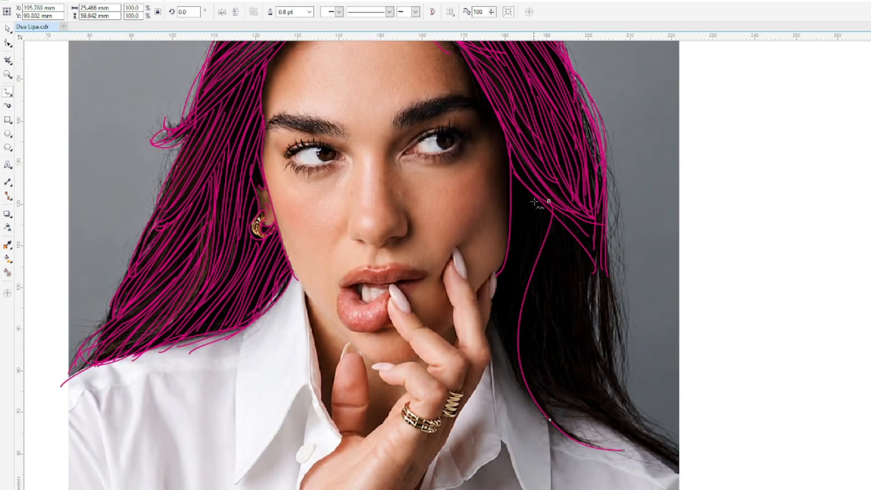
mouse_move(541, 232)
mouse_down()
mouse_move(517, 318)
mouse_move(587, 413)
mouse_up()
drag(527, 169, 513, 368)
drag(494, 304, 570, 394)
mouse_move(496, 322)
mouse_down()
mouse_move(583, 411)
mouse_move(627, 422)
mouse_up()
mouse_move(517, 164)
mouse_down()
mouse_move(494, 318)
mouse_move(524, 242)
mouse_move(501, 308)
mouse_up()
drag(526, 194, 502, 320)
drag(527, 232, 510, 333)
drag(526, 236, 507, 341)
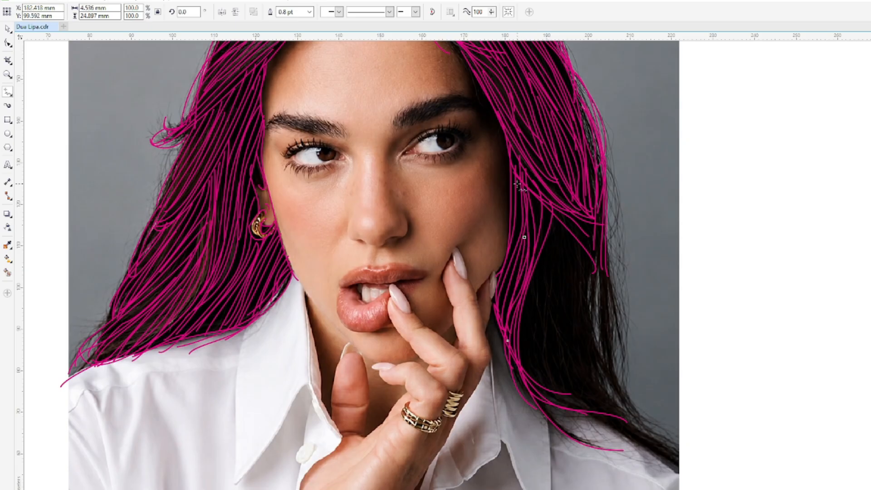
Thicken the inner right hair section with strands curving from cheek level down to the shoulder.
drag(520, 222, 517, 338)
mouse_move(533, 180)
mouse_down()
mouse_move(539, 272)
mouse_move(585, 413)
mouse_up()
drag(532, 264, 568, 411)
drag(525, 284, 555, 396)
Trace the lower outer right hair from the front lock's tip to the shoulder, including the long tip reaching the photo's edge.
mouse_move(604, 243)
mouse_down()
mouse_move(610, 372)
mouse_move(685, 439)
mouse_up()
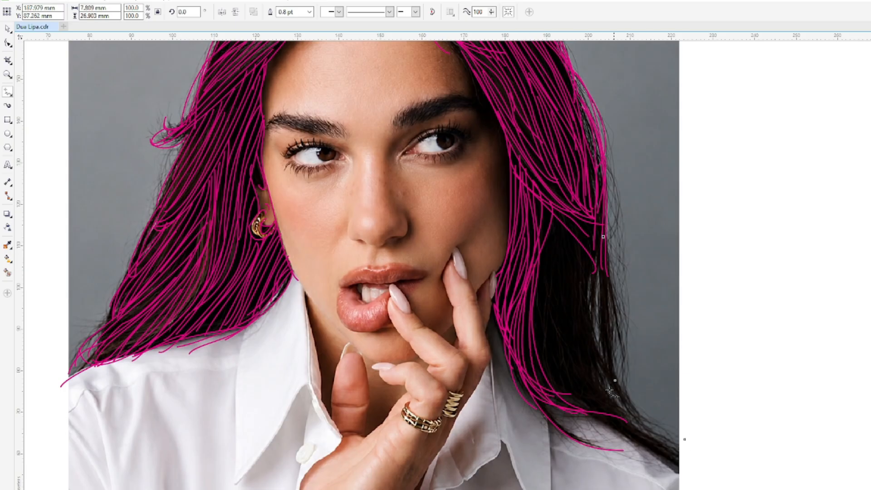
drag(592, 337, 611, 393)
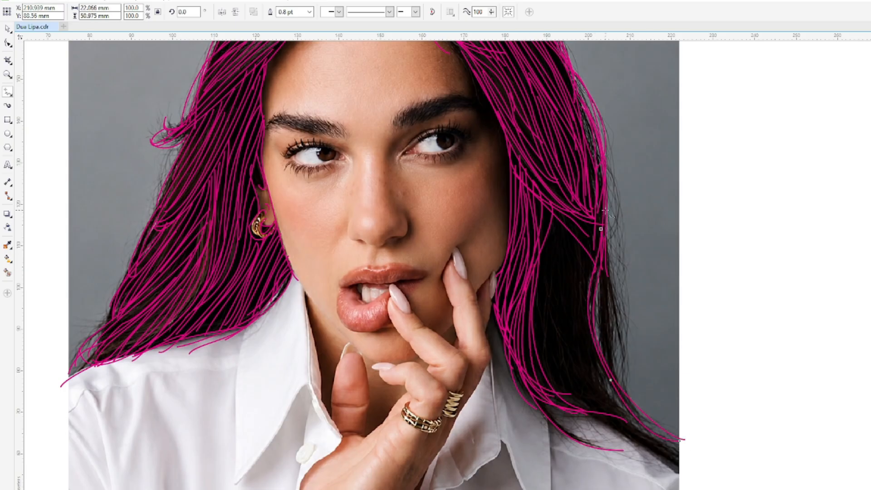
drag(618, 355, 609, 385)
drag(602, 247, 600, 397)
drag(605, 266, 596, 402)
drag(599, 325, 585, 400)
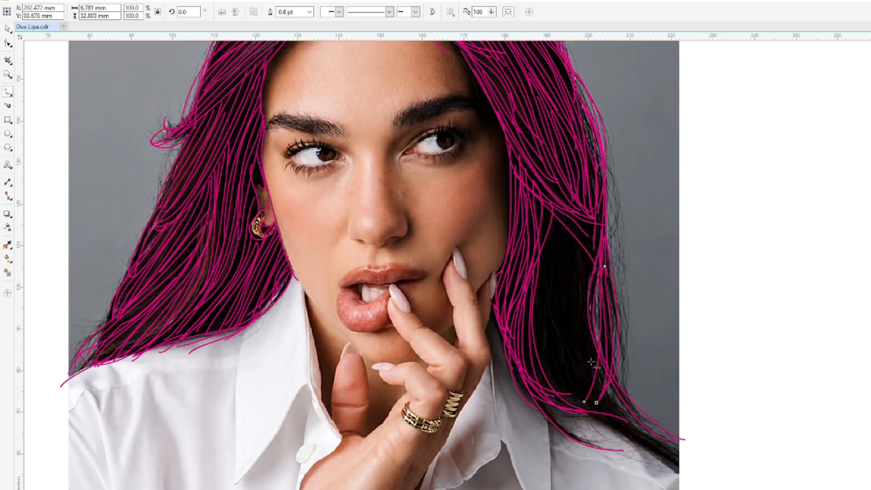
Draw strands down the dark central area of the right hair, starting beneath the front lock.
mouse_move(550, 207)
mouse_down()
mouse_move(543, 316)
mouse_move(582, 402)
mouse_move(542, 340)
mouse_move(573, 390)
mouse_up()
mouse_move(550, 208)
mouse_down()
mouse_move(601, 376)
mouse_move(583, 287)
mouse_move(587, 351)
mouse_up()
mouse_move(559, 210)
mouse_down()
mouse_move(594, 377)
mouse_move(591, 298)
mouse_up()
drag(588, 219, 595, 266)
mouse_move(552, 218)
mouse_down()
mouse_move(658, 440)
mouse_move(573, 336)
mouse_move(572, 359)
mouse_up()
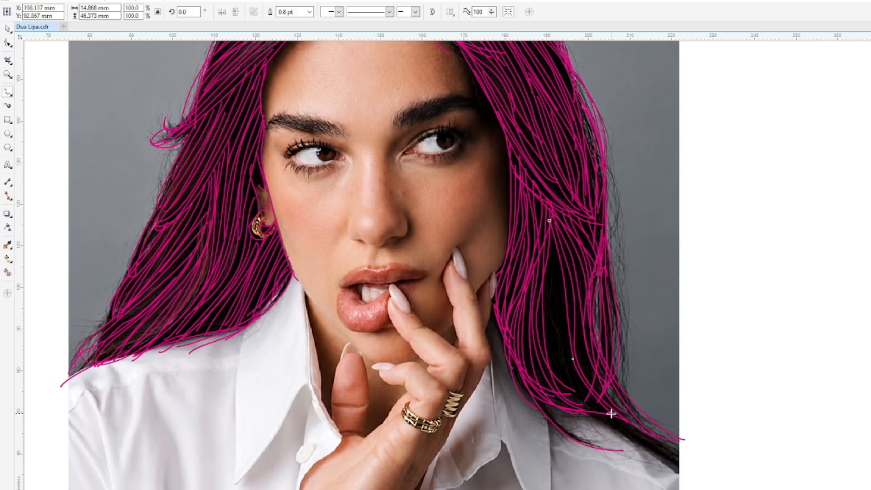
drag(549, 233, 588, 388)
Fill the remaining central gaps in the right hair with strands reaching the shoulder and the outer tips.
mouse_move(549, 248)
mouse_down()
mouse_move(565, 308)
mouse_move(674, 449)
mouse_up()
mouse_move(547, 269)
mouse_down()
mouse_move(649, 443)
mouse_move(553, 312)
mouse_move(611, 424)
mouse_move(614, 416)
mouse_up()
drag(558, 370, 593, 407)
mouse_move(574, 274)
mouse_down()
mouse_move(587, 369)
mouse_move(619, 404)
mouse_move(582, 352)
mouse_move(620, 410)
mouse_up()
mouse_move(530, 276)
mouse_down()
mouse_move(535, 343)
mouse_move(556, 403)
mouse_up()
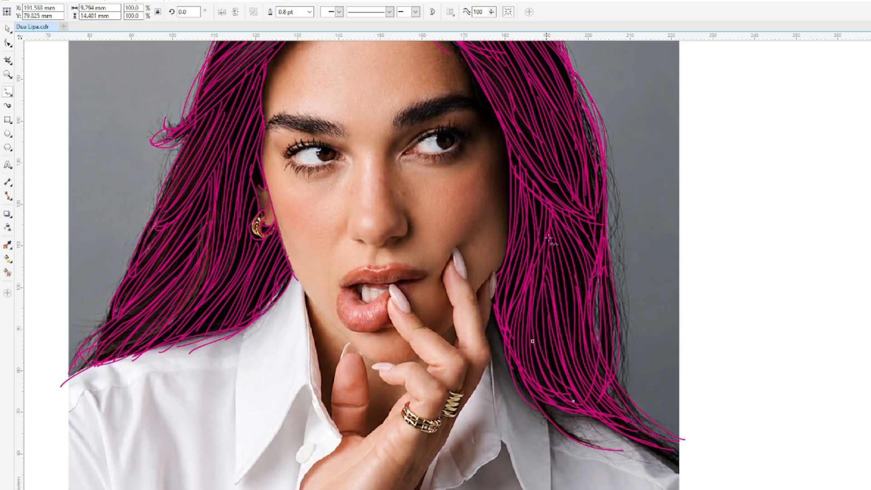
drag(514, 153, 598, 266)
drag(494, 103, 523, 212)
mouse_move(564, 262)
mouse_down()
mouse_move(573, 369)
mouse_move(586, 389)
mouse_up()
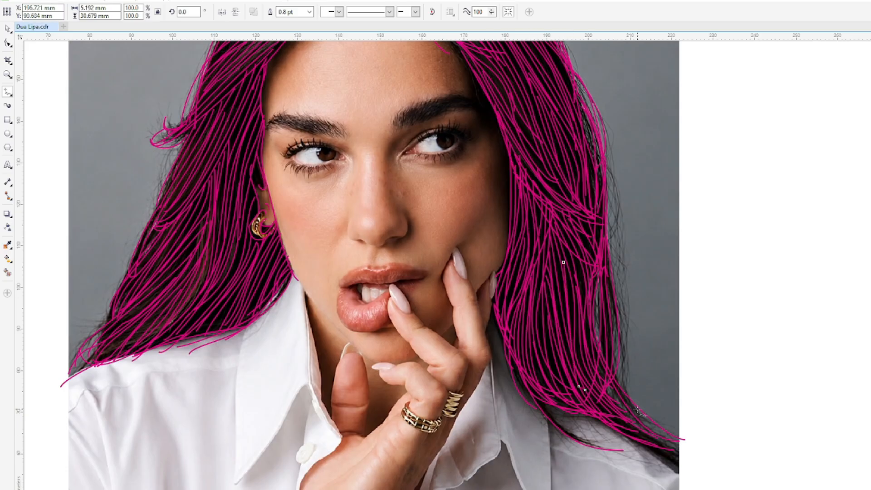
Add stray strands outside the right hair edge and trace the hair tips along the right shoulder.
drag(610, 244, 610, 245)
drag(604, 180, 623, 303)
mouse_move(608, 225)
mouse_down()
mouse_move(622, 314)
mouse_move(614, 407)
mouse_move(622, 326)
mouse_move(613, 407)
mouse_move(597, 209)
mouse_up()
drag(635, 434, 680, 464)
mouse_move(609, 413)
mouse_down()
mouse_move(680, 445)
mouse_move(614, 425)
mouse_move(681, 471)
mouse_up()
mouse_move(534, 391)
mouse_down()
mouse_move(628, 438)
mouse_move(598, 444)
mouse_up()
mouse_move(508, 353)
mouse_down()
mouse_move(522, 386)
mouse_move(568, 435)
mouse_up()
Draw the jawline from the left hair edge to the fingertips and curve its segment to follow the face.
drag(337, 334, 375, 364)
key(F10)
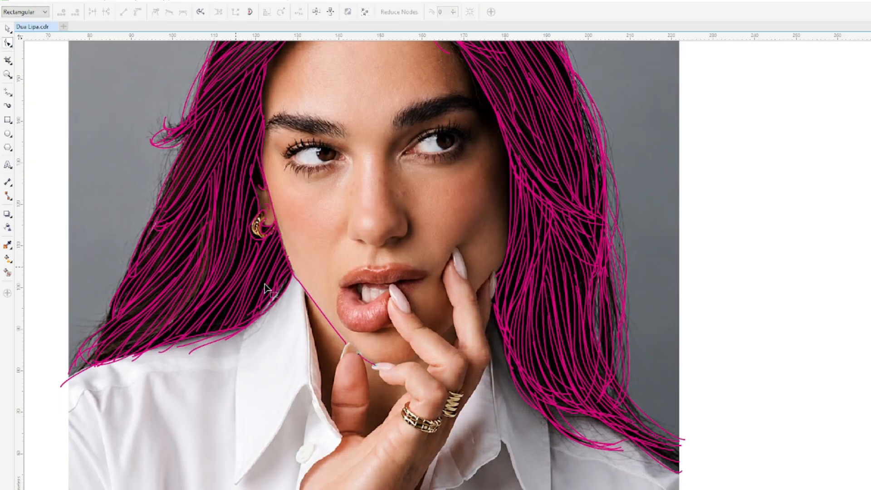
click(318, 303)
click(317, 305)
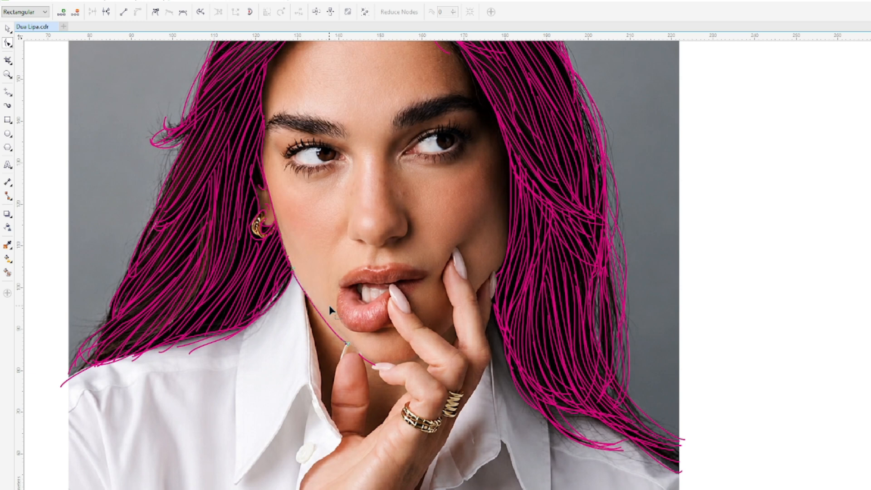
Trace the shirt's neckline edges with freehand curves and outline the left collar flap, about 25 mm wide and 41 mm tall.
click(7, 74)
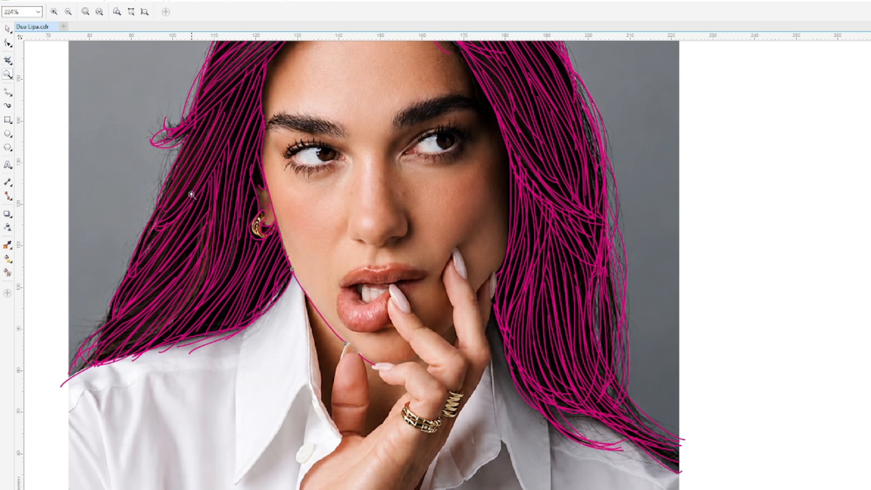
click(7, 92)
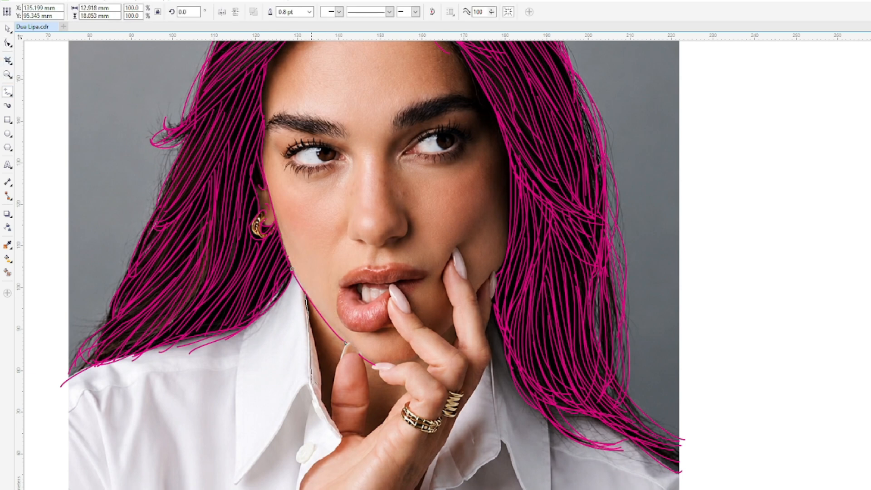
drag(334, 423, 341, 437)
drag(308, 303, 323, 400)
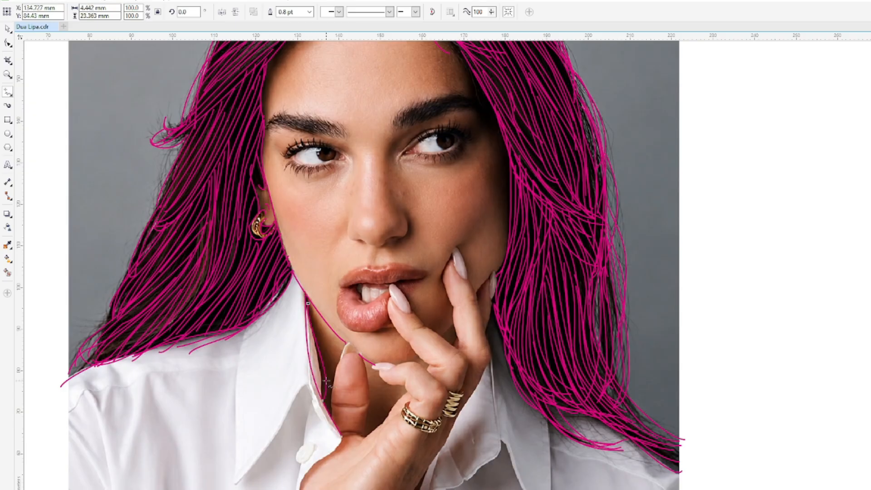
mouse_move(338, 438)
mouse_down()
mouse_move(309, 391)
mouse_move(298, 396)
mouse_move(236, 486)
mouse_up()
mouse_move(253, 319)
mouse_down()
mouse_move(238, 360)
mouse_move(235, 486)
mouse_up()
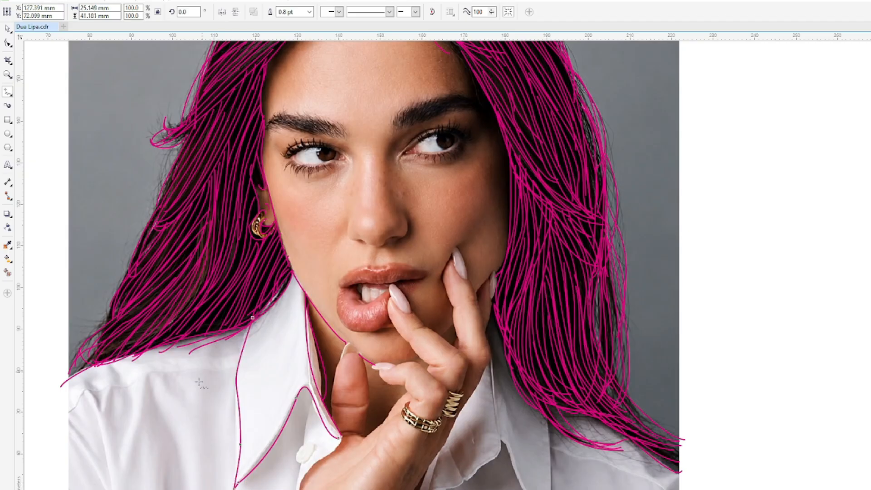
Trace the shirt's left shoulder seam, the fabric folds below it, and the shirt edge beside the hand with freehand curves.
mouse_move(72, 412)
mouse_down()
mouse_move(106, 383)
mouse_move(232, 362)
mouse_up()
drag(111, 373, 80, 388)
mouse_move(121, 477)
mouse_down()
mouse_move(157, 404)
mouse_move(192, 485)
mouse_up()
drag(223, 373, 213, 450)
drag(307, 480, 342, 435)
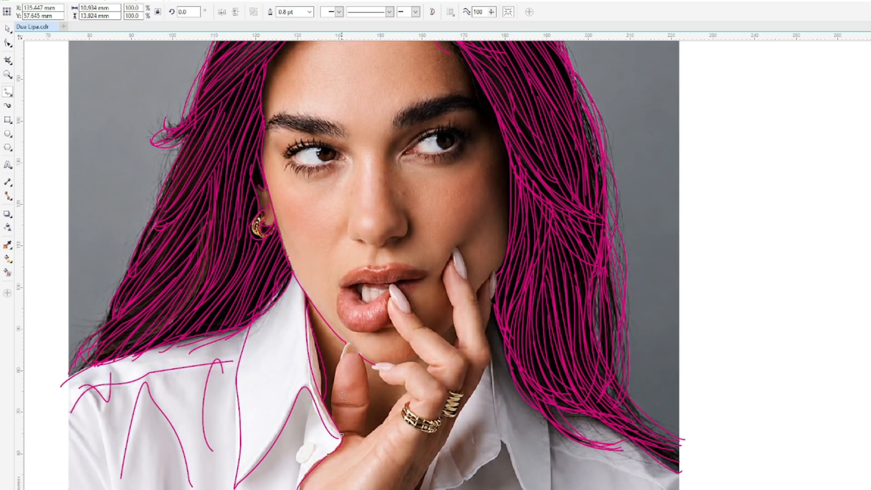
Outline the thumb with its joint crease and nail, and trace the palm edge beside it, about 17 mm wide.
drag(330, 403, 335, 375)
drag(372, 400, 363, 435)
drag(368, 405, 367, 405)
drag(344, 356, 361, 356)
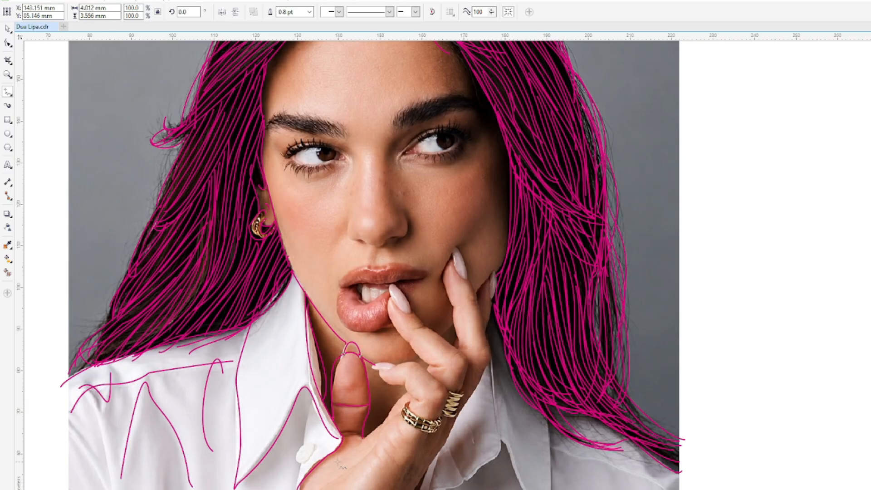
drag(338, 459, 338, 460)
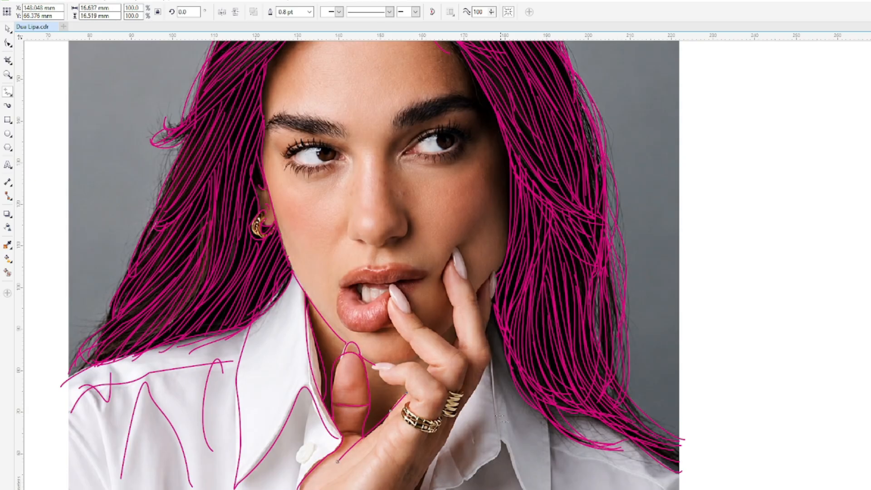
Trace the right collar's inner edge, about 29 mm tall, its pointed flap, and the curved shirt edge beside the hand.
drag(517, 476, 522, 486)
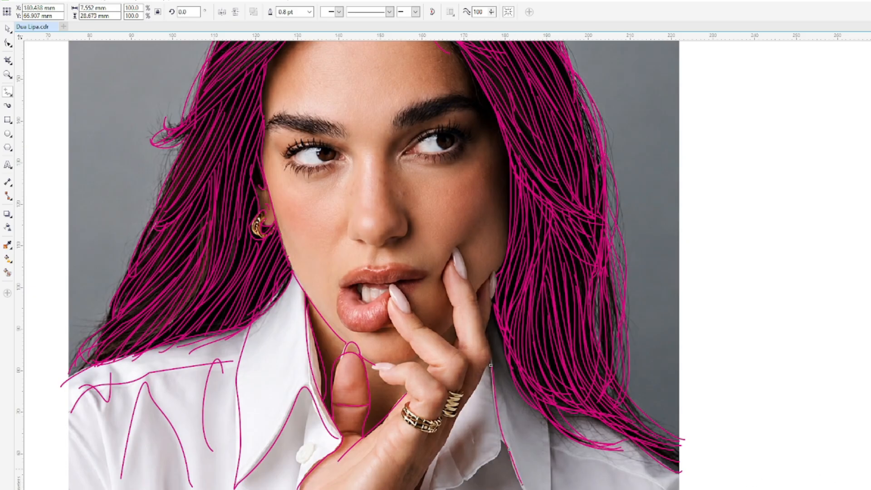
scroll(625, 311, down, 4)
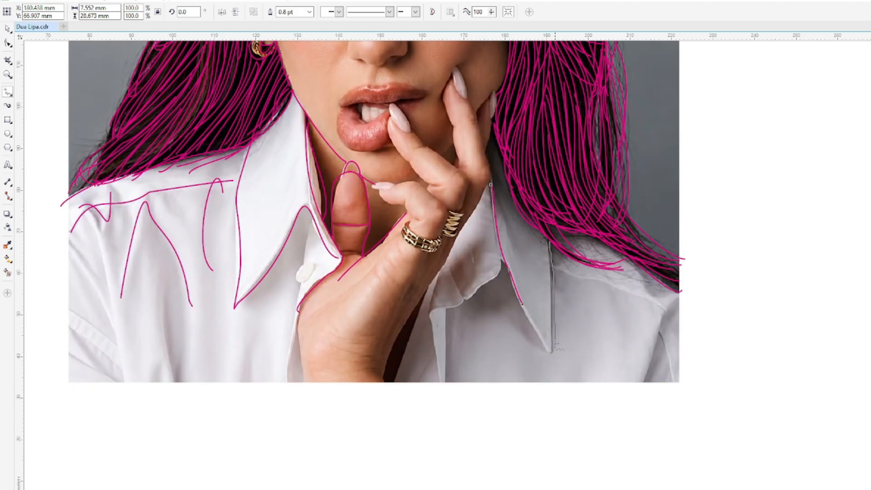
drag(524, 314, 522, 311)
mouse_move(498, 280)
mouse_down()
mouse_move(459, 290)
mouse_move(450, 267)
mouse_move(466, 302)
mouse_up()
Draw the right placket's vertical lines and the shirt opening's edge beside the wrist down to the photo's lower edge.
drag(446, 375, 446, 380)
key(ctrl+z)
drag(431, 323, 440, 383)
key(ctrl+z)
drag(447, 308, 448, 385)
drag(427, 288, 396, 385)
Trace the left placket with its button, and add fold lines on the lower left shirt and sleeve.
drag(311, 217, 305, 278)
drag(295, 335, 289, 385)
mouse_move(164, 300)
mouse_down()
mouse_move(180, 368)
mouse_move(181, 337)
mouse_up()
drag(97, 232, 114, 322)
mouse_move(83, 258)
mouse_down()
mouse_move(111, 312)
mouse_move(125, 381)
mouse_up()
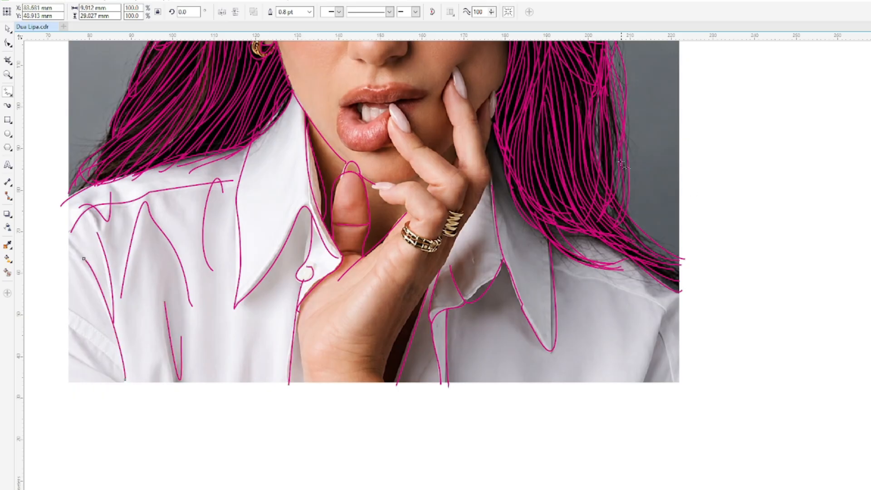
Trace the right shoulder seam and the sleeve folds near the photo's right edge.
mouse_move(625, 294)
mouse_down()
mouse_move(666, 309)
mouse_move(637, 382)
mouse_up()
drag(656, 325, 673, 384)
drag(670, 286, 688, 308)
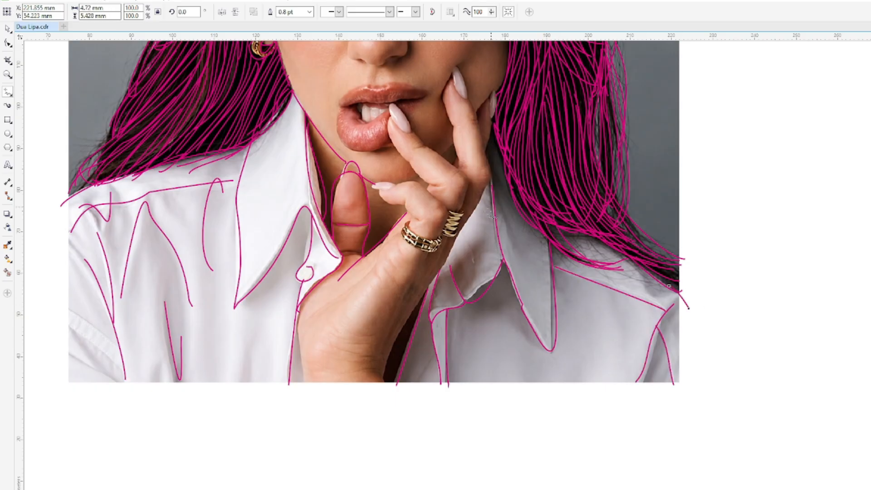
Outline the nail of the finger on the cheek, about 4 × 8 mm, and of the finger at the lips, about 5 × 7 mm.
scroll(366, 80, up, 1)
mouse_move(570, 120)
mouse_down()
mouse_move(565, 68)
mouse_move(555, 59)
mouse_up()
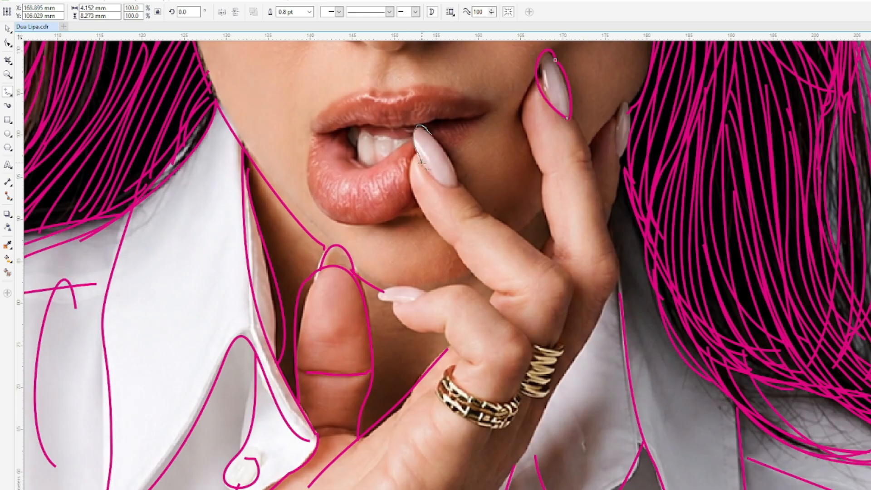
drag(450, 159, 432, 135)
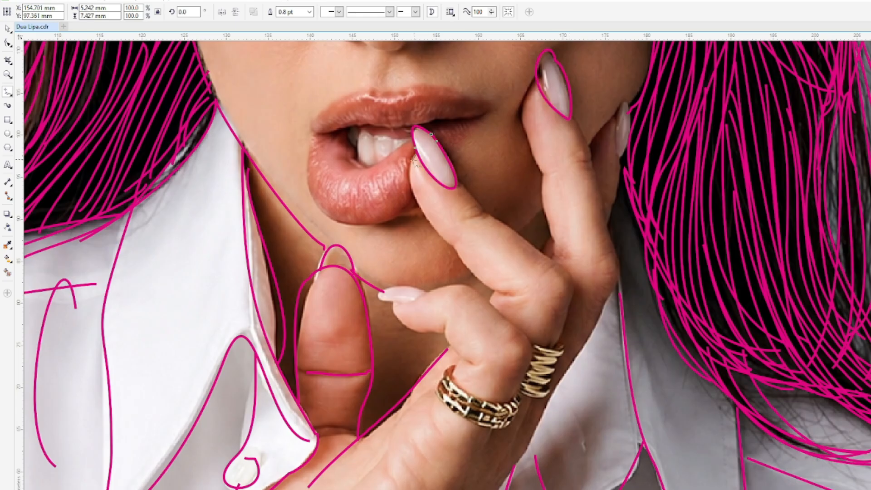
Trace both edges of the finger at the lips, including its joint creases and knuckle, down to the spiral ring.
mouse_move(474, 278)
mouse_down()
mouse_move(514, 294)
mouse_move(495, 293)
mouse_up()
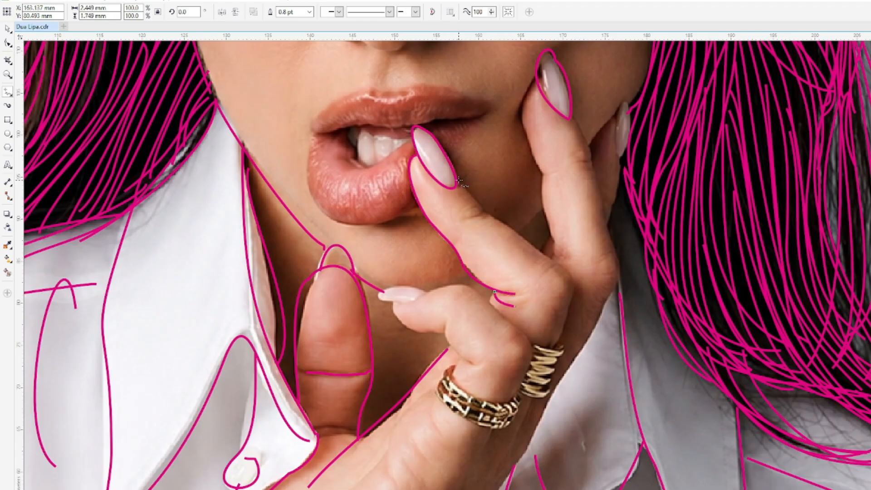
drag(474, 219, 484, 205)
click(484, 206)
drag(574, 282, 553, 348)
mouse_move(557, 264)
mouse_down()
mouse_move(544, 274)
mouse_move(571, 297)
mouse_up()
Trace both sides of the finger resting on the cheek, with its joint creases and knuckle.
mouse_move(535, 78)
mouse_down()
mouse_move(524, 103)
mouse_move(535, 158)
mouse_move(549, 176)
mouse_up()
drag(558, 236, 555, 249)
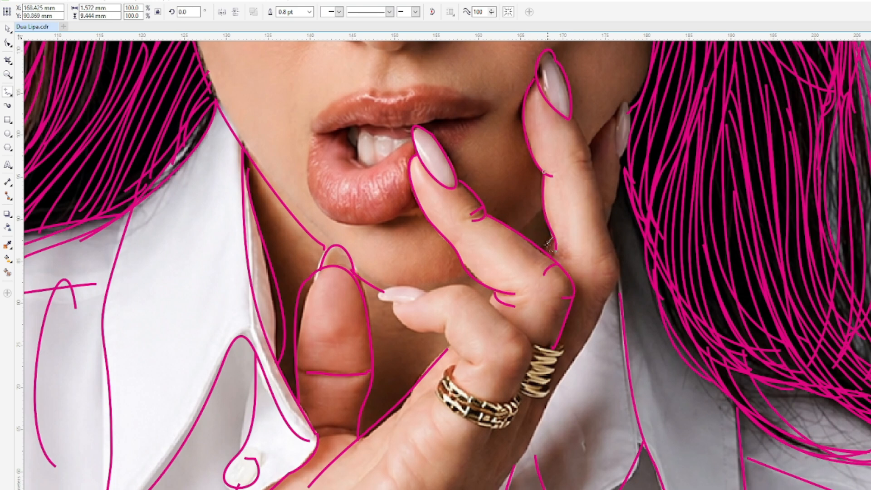
mouse_move(570, 107)
mouse_down()
mouse_move(589, 156)
mouse_move(577, 162)
mouse_move(585, 174)
mouse_up()
mouse_move(592, 160)
mouse_down()
mouse_move(615, 254)
mouse_move(599, 300)
mouse_up()
drag(615, 254, 598, 262)
Outline the partly hidden finger beside the right hair edge, including its nail and outer side.
mouse_move(592, 143)
mouse_down()
mouse_move(624, 102)
mouse_move(620, 160)
mouse_up()
drag(627, 111, 626, 101)
drag(624, 145, 609, 220)
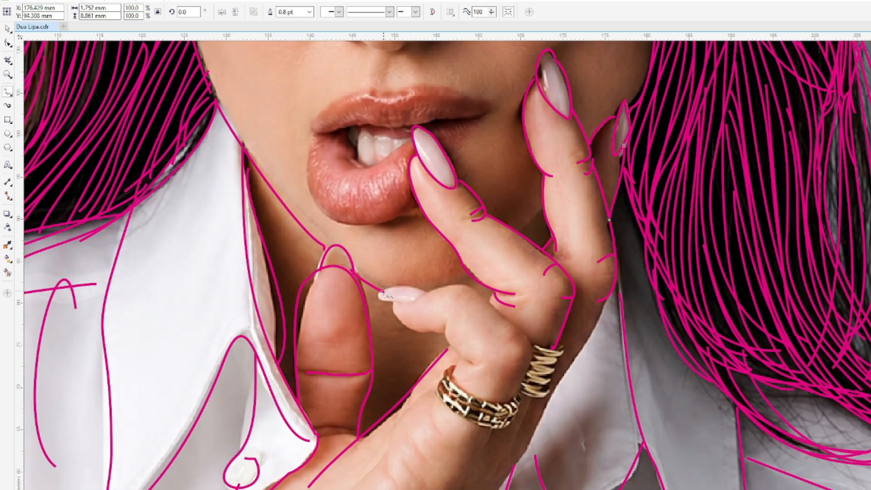
Outline the bent little finger's nail, about 6 × 2 mm, and trace the finger's lower and upper edges to the knuckle.
drag(402, 285, 397, 299)
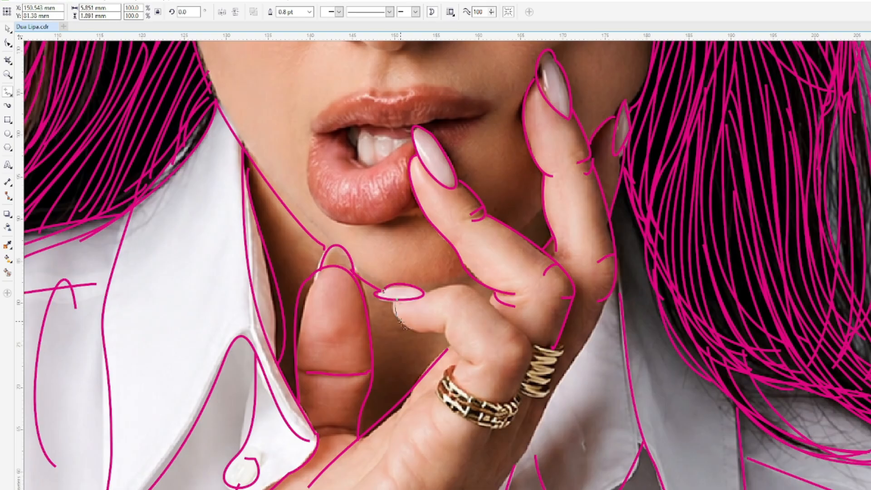
drag(444, 330, 478, 363)
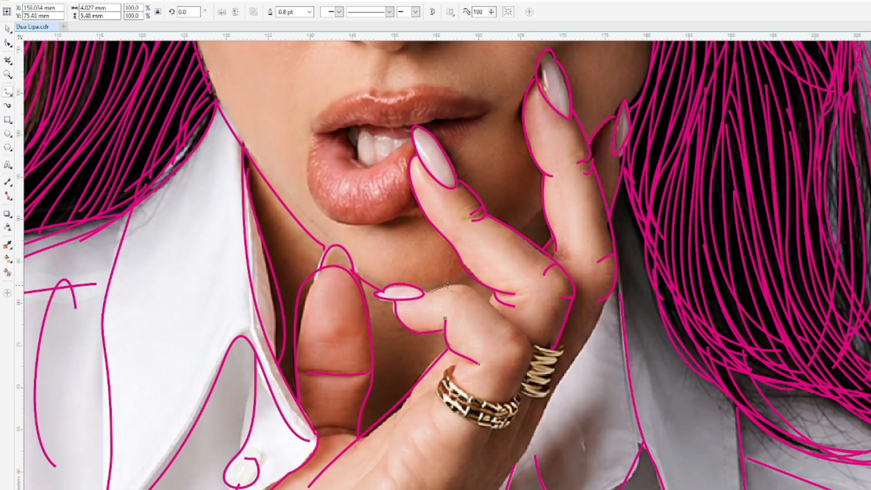
drag(501, 313, 520, 335)
Trace the knuckle edge between the rings, the finger lines below them, and the hand's outer edge, about 23 mm tall.
drag(514, 398, 514, 399)
drag(476, 463, 461, 489)
mouse_move(535, 396)
mouse_down()
mouse_move(487, 488)
mouse_move(607, 293)
mouse_up()
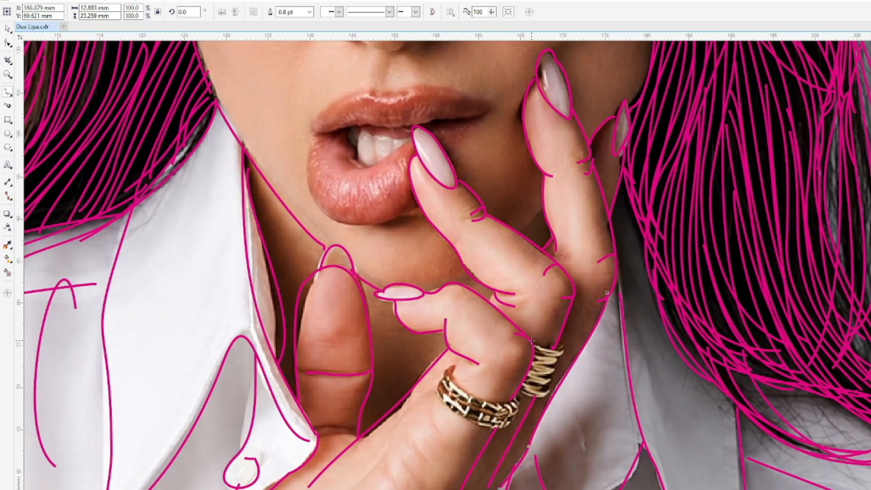
Trace the coils of the spiral ring and the bands of the double ring on the little finger.
drag(546, 389, 521, 395)
drag(457, 377, 460, 357)
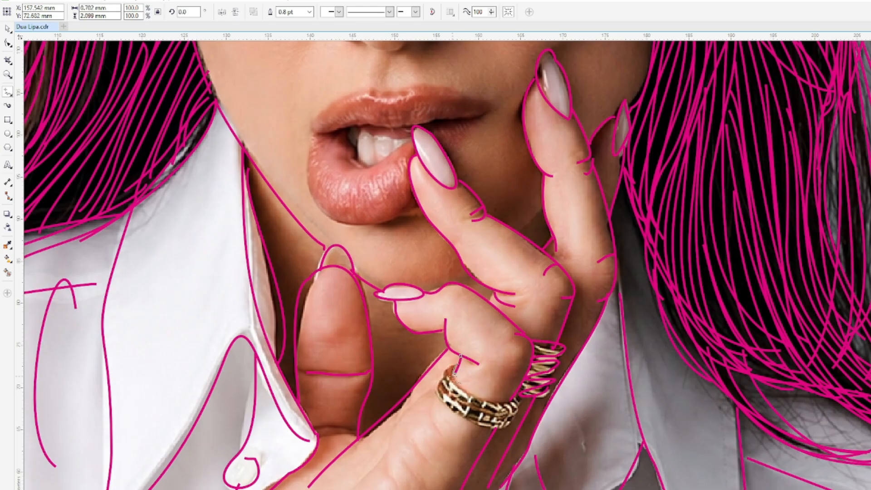
mouse_move(517, 396)
mouse_down()
mouse_move(458, 379)
mouse_move(519, 395)
mouse_move(519, 416)
mouse_up()
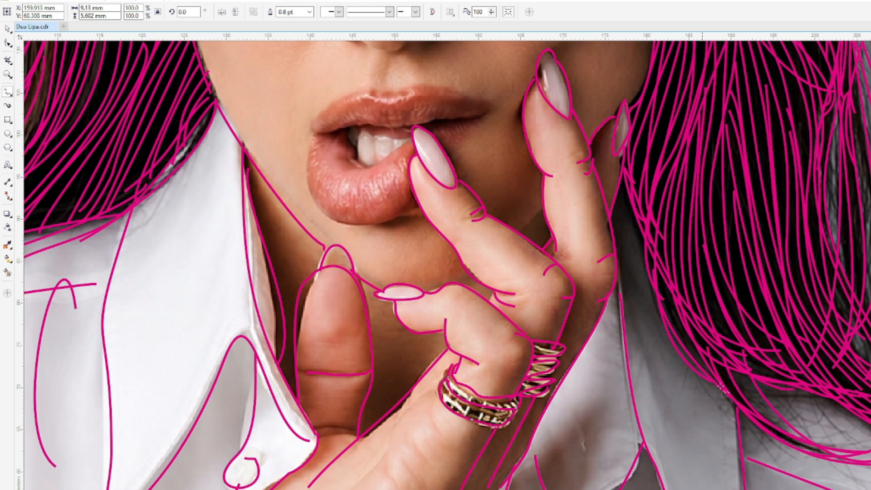
Trace both wrist edges toward the photo's lower edge and add the thumb-base and back-of-hand contour lines.
click(7, 43)
click(309, 276)
drag(238, 256, 242, 431)
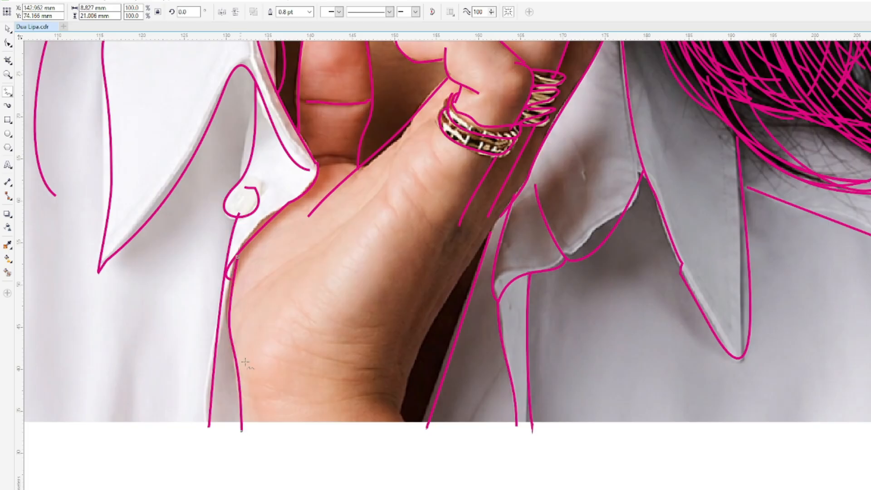
mouse_move(391, 168)
mouse_down()
mouse_move(248, 323)
mouse_move(249, 341)
mouse_up()
mouse_move(460, 224)
mouse_down()
mouse_move(406, 319)
mouse_move(392, 384)
mouse_up()
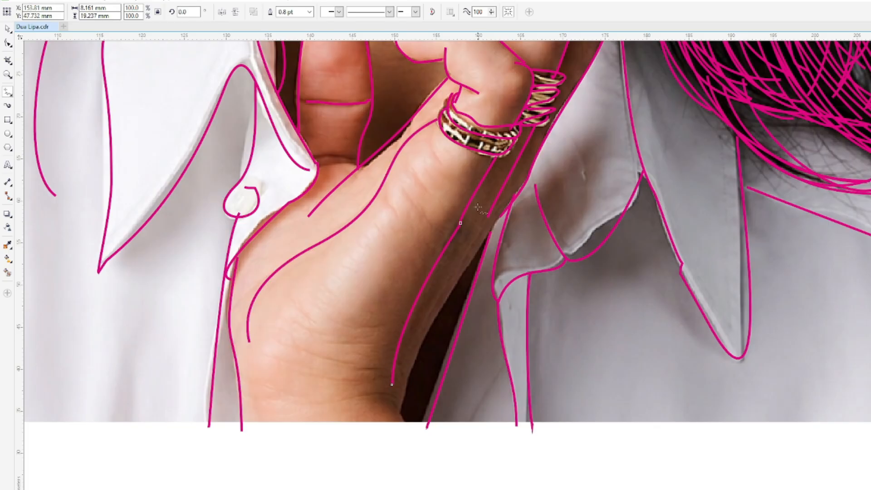
mouse_move(489, 213)
mouse_down()
mouse_move(470, 266)
mouse_move(408, 359)
mouse_up()
drag(490, 229, 398, 400)
drag(398, 401, 408, 421)
Add skin crease lines across the wrist and on the hand below the double ring.
drag(334, 375, 386, 379)
mouse_move(315, 354)
mouse_down()
mouse_move(372, 365)
mouse_move(383, 344)
mouse_up()
mouse_move(406, 183)
mouse_down()
mouse_move(426, 154)
mouse_move(403, 202)
mouse_up()
drag(454, 142, 431, 175)
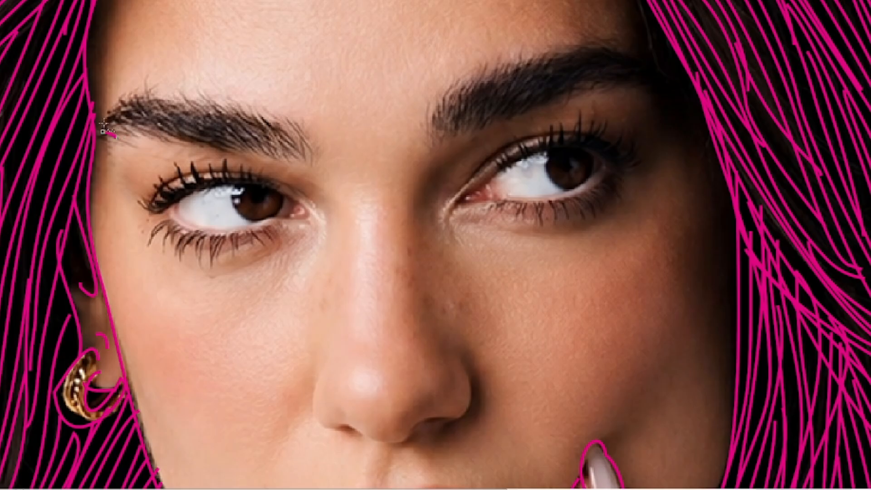
Fill the left eyebrow with short curved hair strokes from its outer tail to its inner end.
drag(104, 125, 117, 132)
drag(105, 113, 142, 126)
drag(121, 103, 176, 135)
drag(145, 86, 161, 126)
mouse_move(156, 103)
mouse_down()
mouse_move(186, 135)
mouse_move(207, 140)
mouse_move(200, 135)
mouse_up()
drag(189, 110, 225, 148)
drag(174, 125, 210, 141)
drag(178, 95, 227, 135)
drag(210, 105, 255, 150)
drag(222, 114, 246, 143)
drag(225, 101, 255, 140)
drag(236, 111, 267, 144)
drag(247, 114, 278, 155)
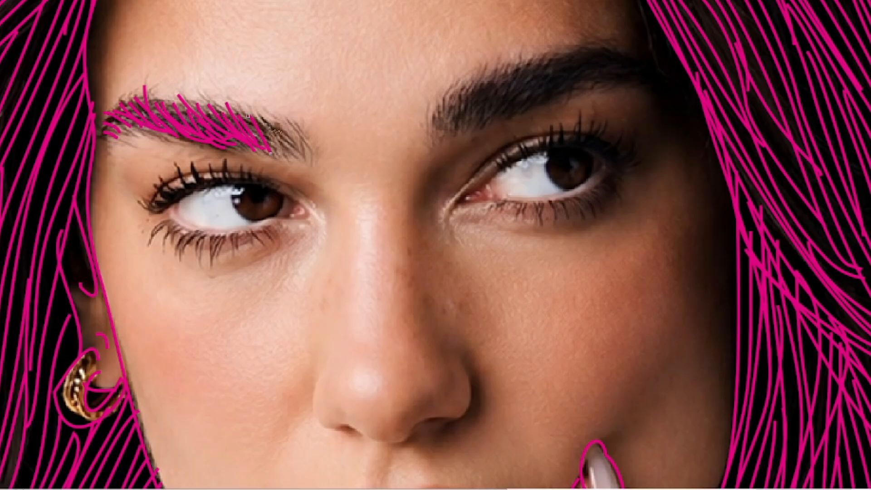
drag(255, 109, 292, 158)
drag(281, 122, 314, 164)
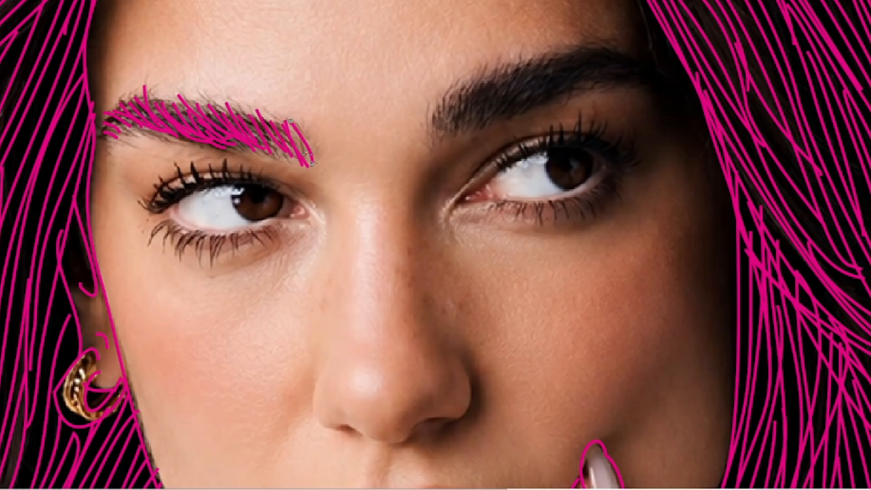
Draw short upright hair strokes across the inner half of the right eyebrow.
drag(453, 89, 434, 137)
mouse_move(441, 138)
mouse_down()
mouse_move(457, 89)
mouse_move(444, 128)
mouse_move(462, 119)
mouse_move(482, 64)
mouse_move(484, 119)
mouse_move(495, 64)
mouse_move(502, 111)
mouse_move(530, 60)
mouse_up()
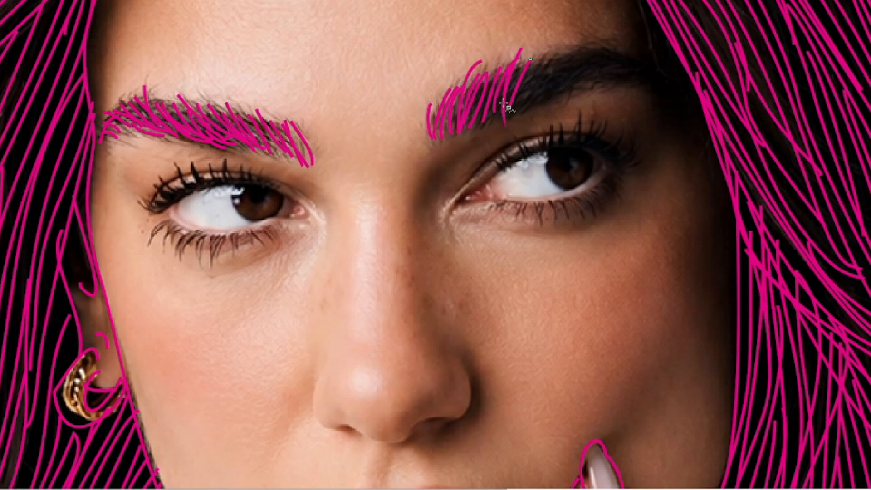